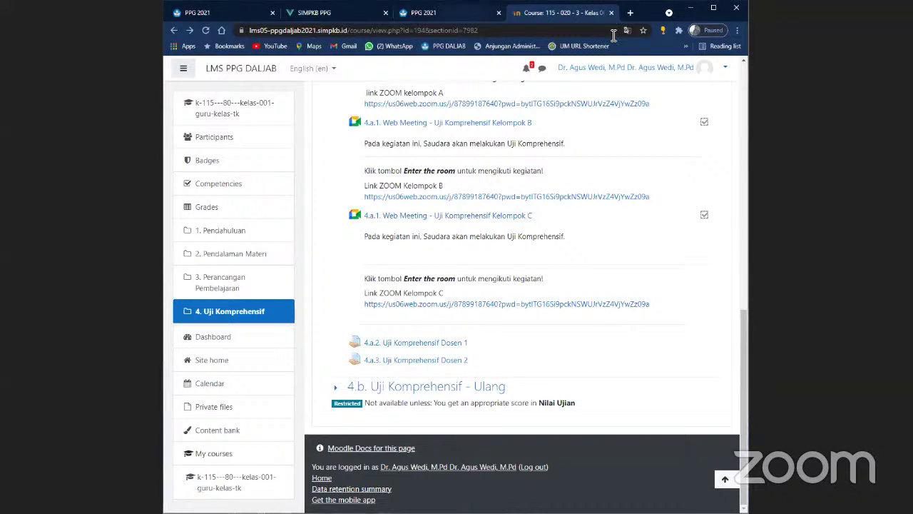
# - Open a new blank browser tab beside the LMS PPG DALJAB course page
pyautogui.click(630, 13)
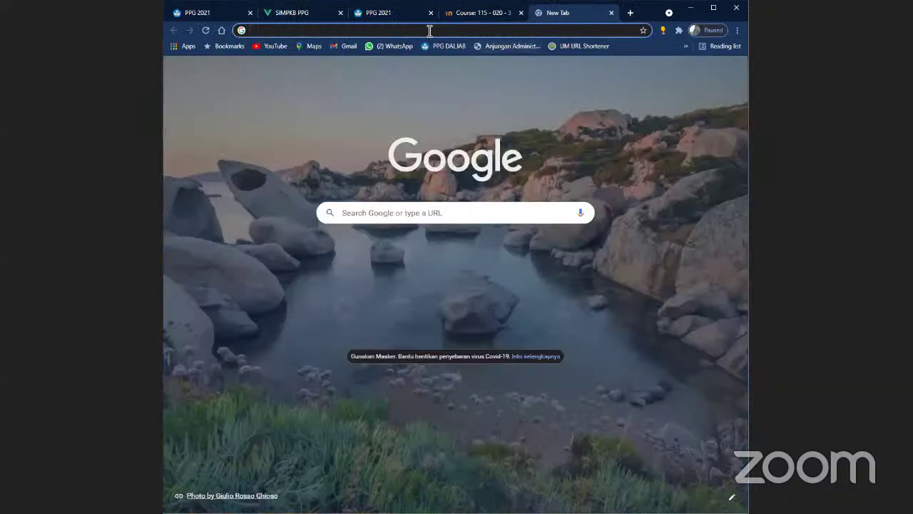
# - Load the shared exam folder's Drive link and sign in with the saved university account
pyautogui.press('Return')
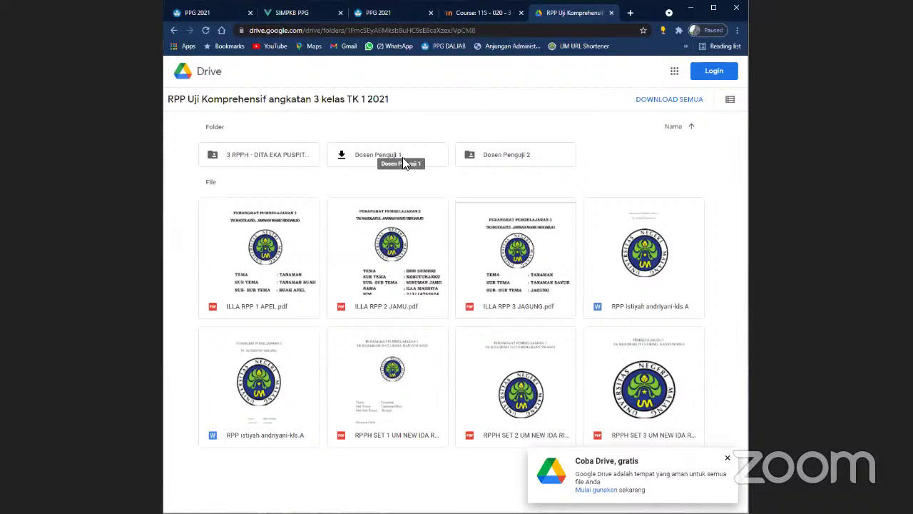
pyautogui.click(704, 72)
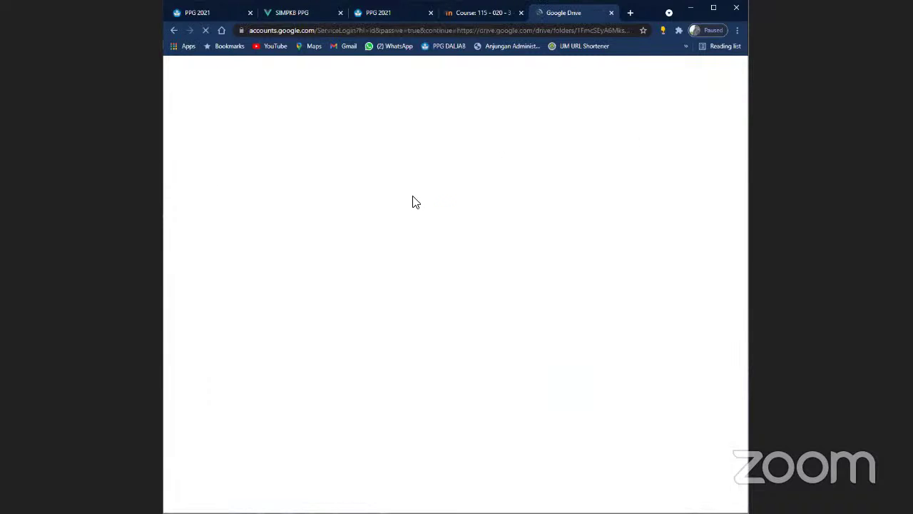
pyautogui.click(459, 266)
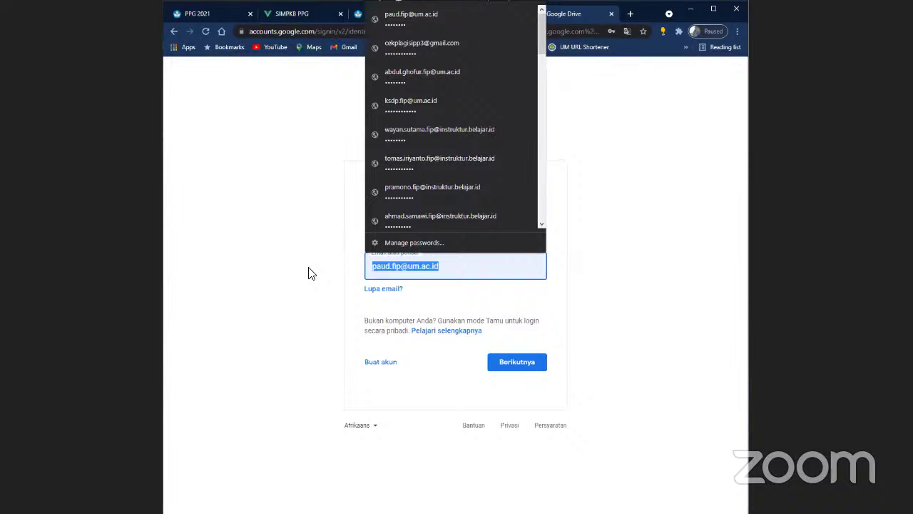
pyautogui.press('Down')
pyautogui.press('Down')
pyautogui.press('Down')
pyautogui.press('Return')
pyautogui.press('Return')
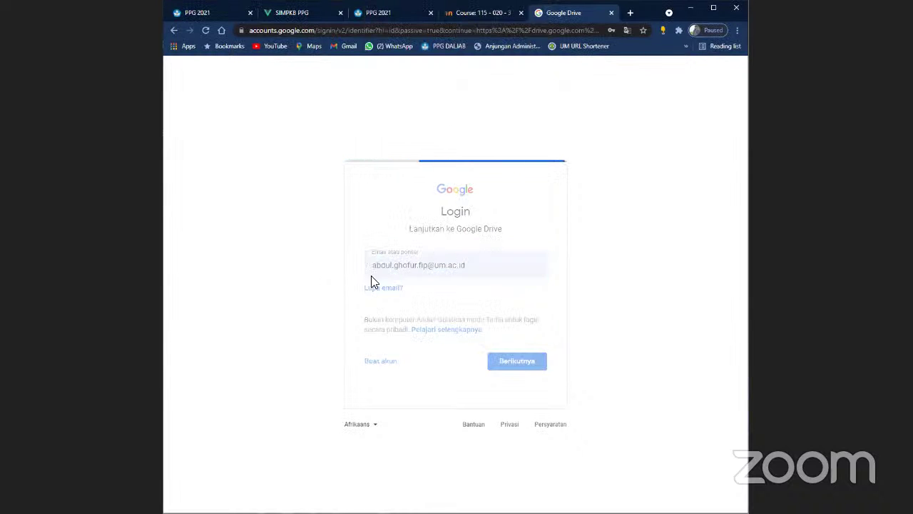
pyautogui.click(450, 172)
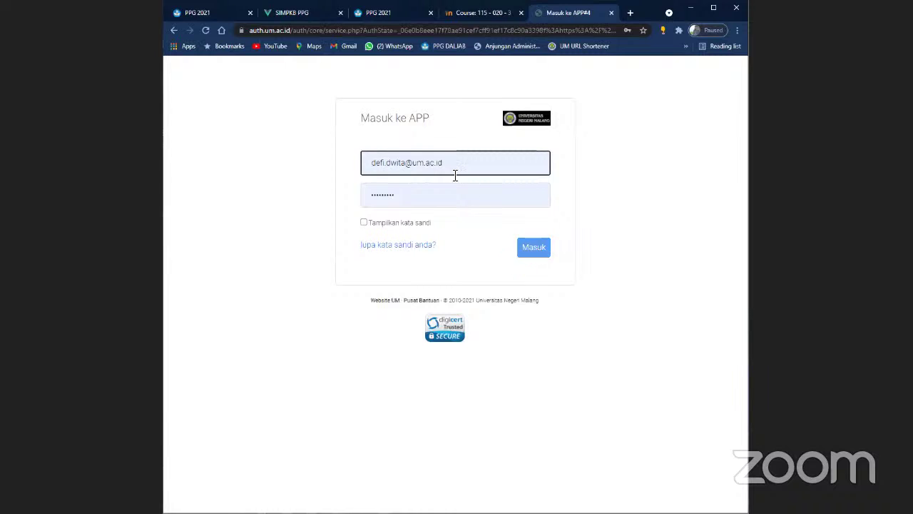
pyautogui.hotkey('ctrl', 'a')
pyautogui.write('a')
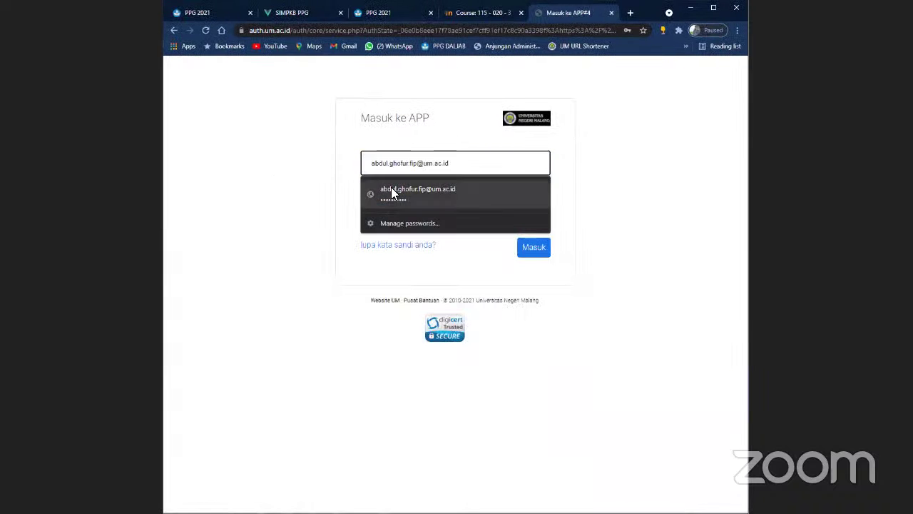
pyautogui.click(393, 192)
pyautogui.click(531, 247)
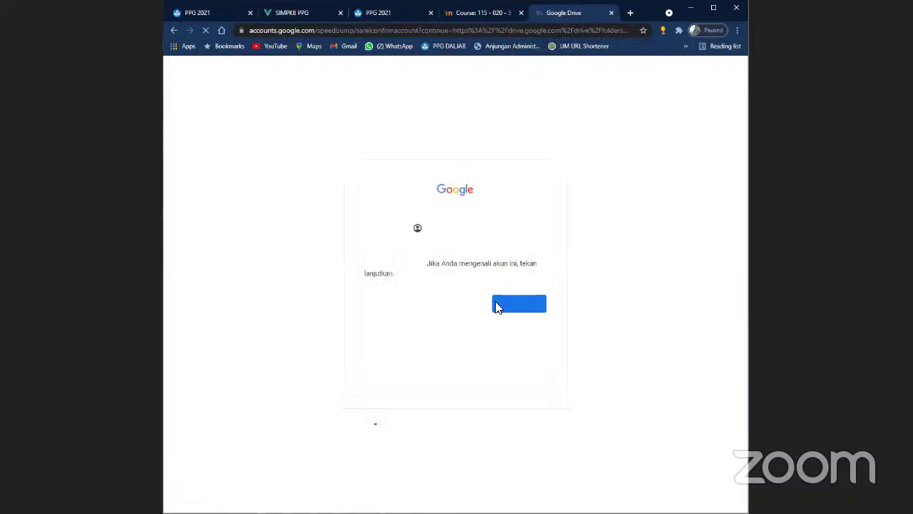
pyautogui.click(512, 305)
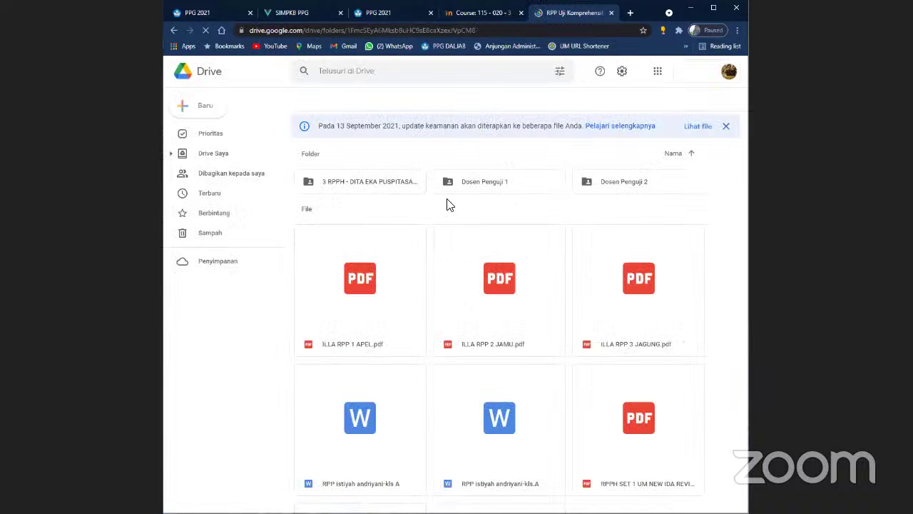
# - Rename the Dosen Penguji 2 folder to 'Dosen Penguji 2 (RPP 2)'
pyautogui.rightClick(584, 205)
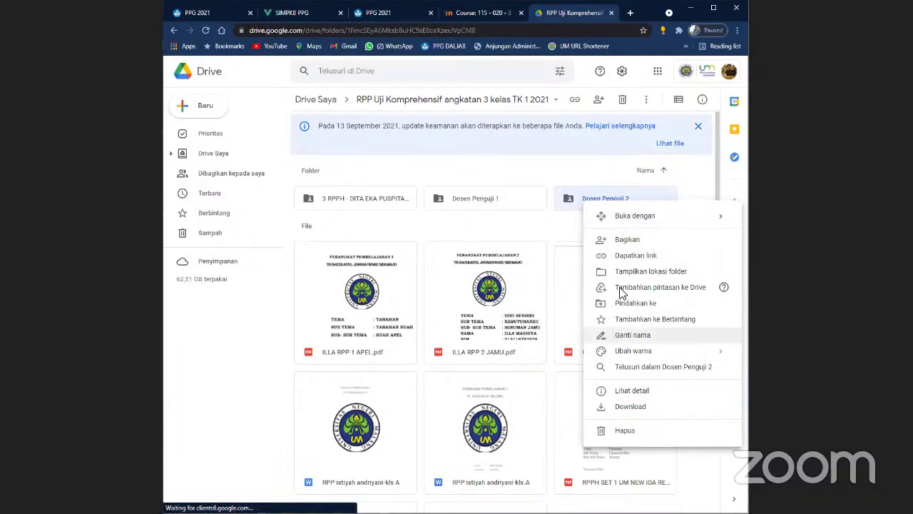
pyautogui.click(632, 334)
pyautogui.press('End')
pyautogui.write('R')
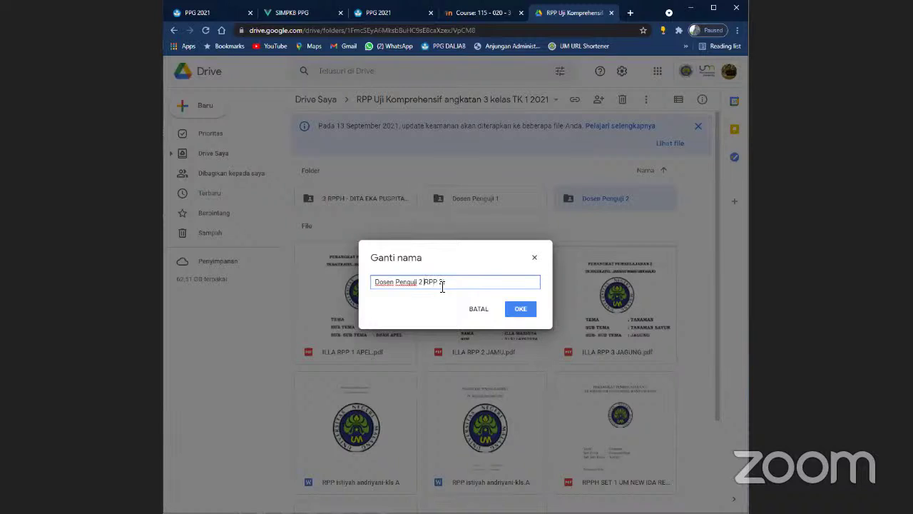
pyautogui.write('(')
pyautogui.press('End')
pyautogui.write(')')
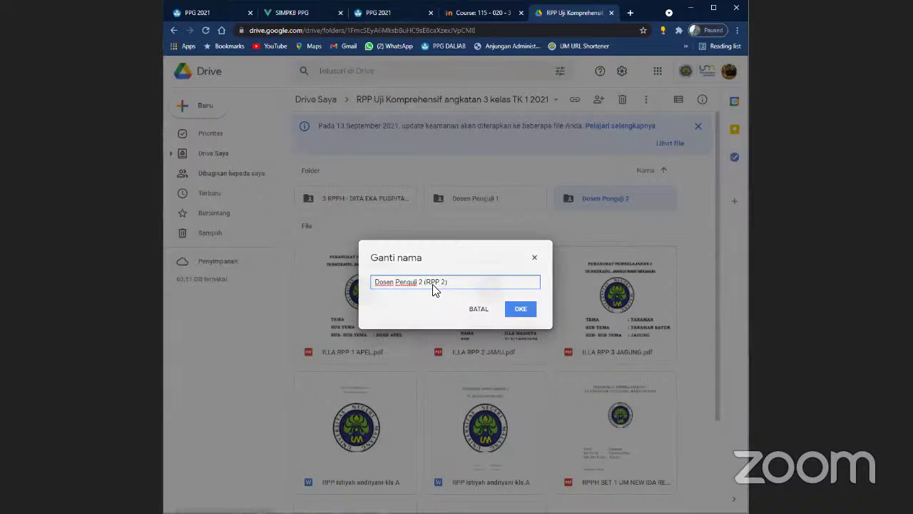
pyautogui.press('Return')
# - Rename the Dosen Penguji 1 folder to 'Dosen Penguji 1 (RPP 1)'
pyautogui.rightClick(449, 203)
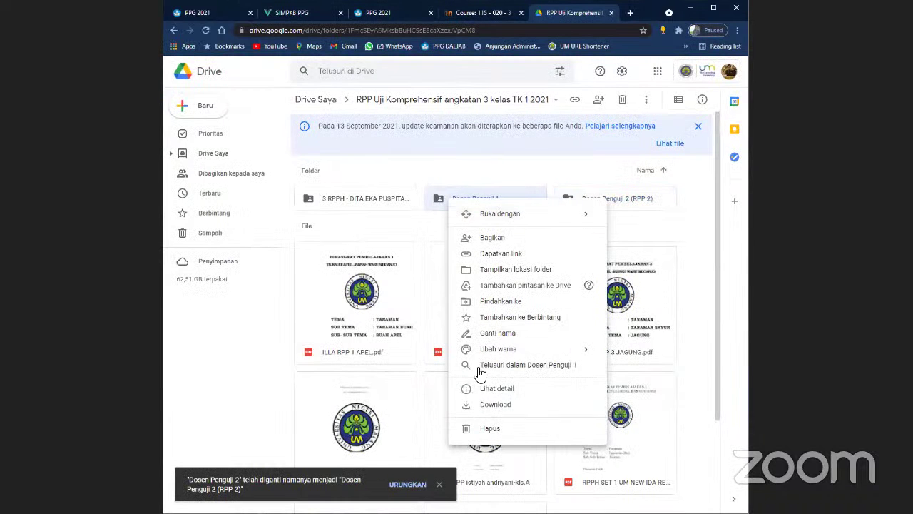
pyautogui.click(492, 333)
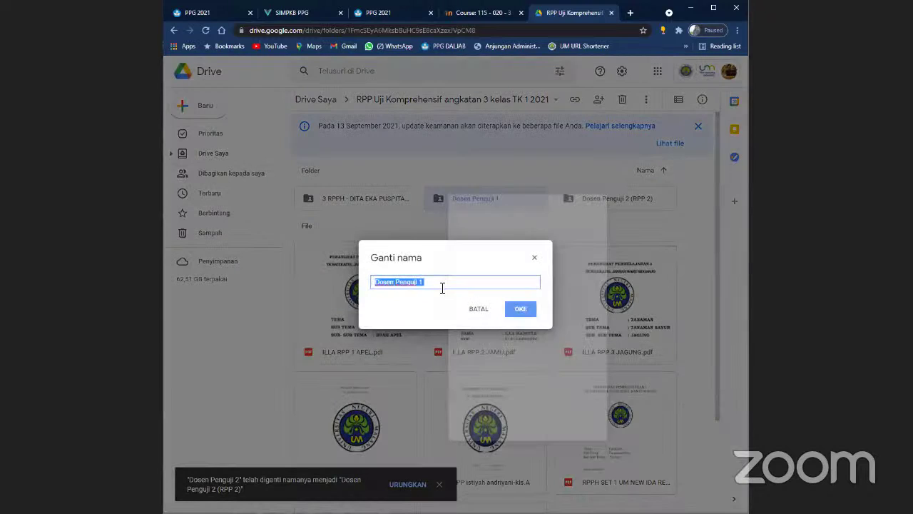
pyautogui.click(442, 287)
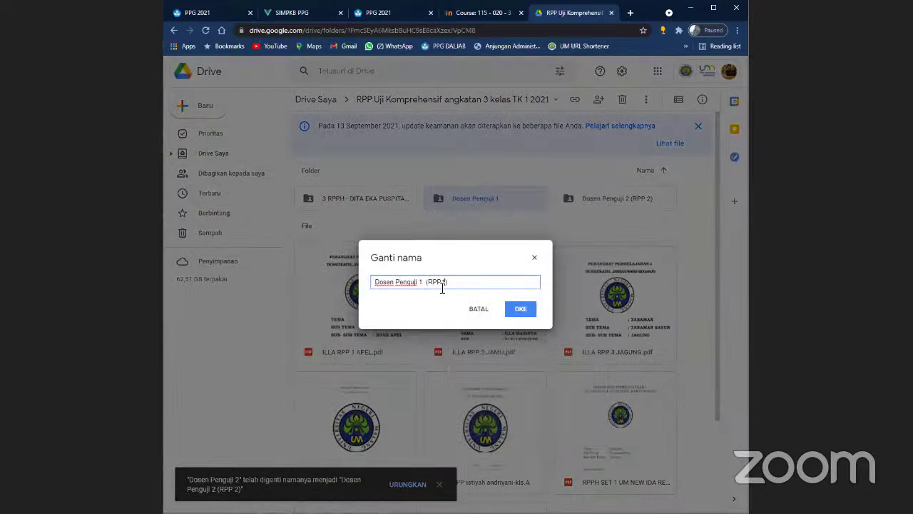
pyautogui.press('Return')
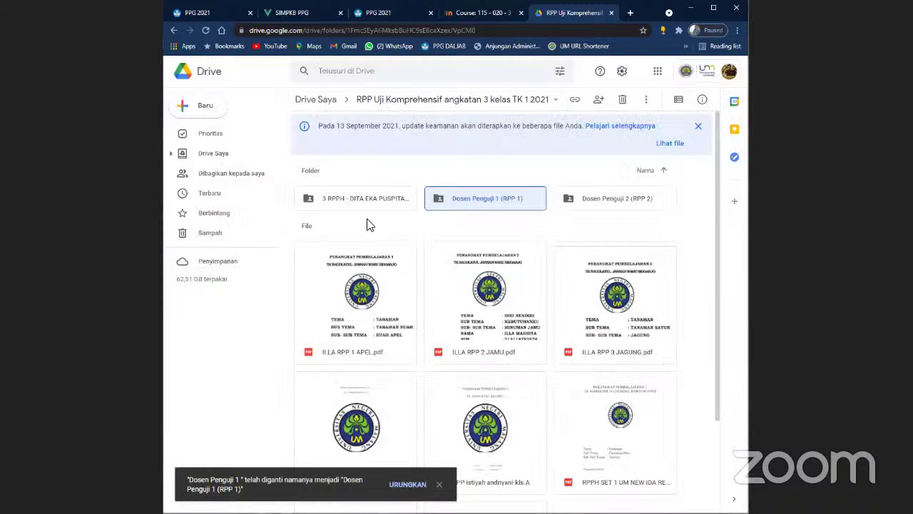
pyautogui.rightClick(419, 231)
# - Create a new folder named 'RPP Peerteaching Revisi (RPP 3)' in the exam folder
pyautogui.click(428, 238)
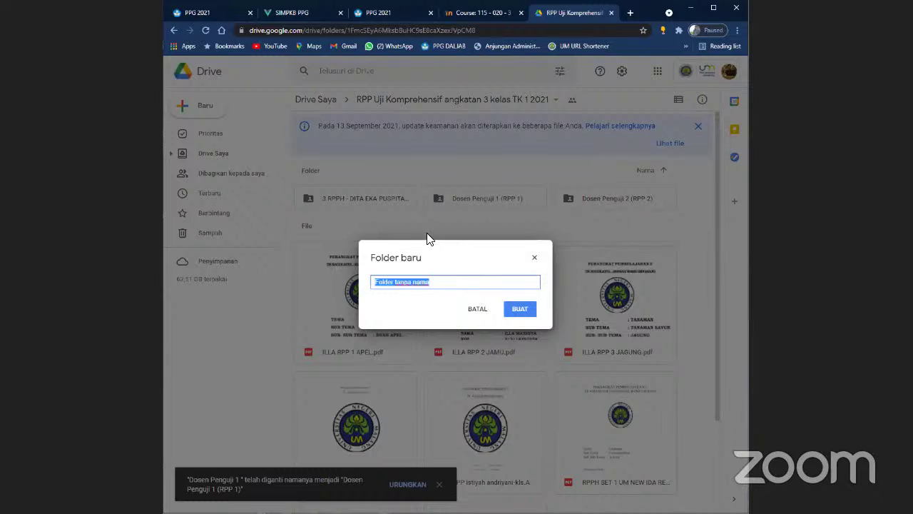
pyautogui.write('RPP Pe')
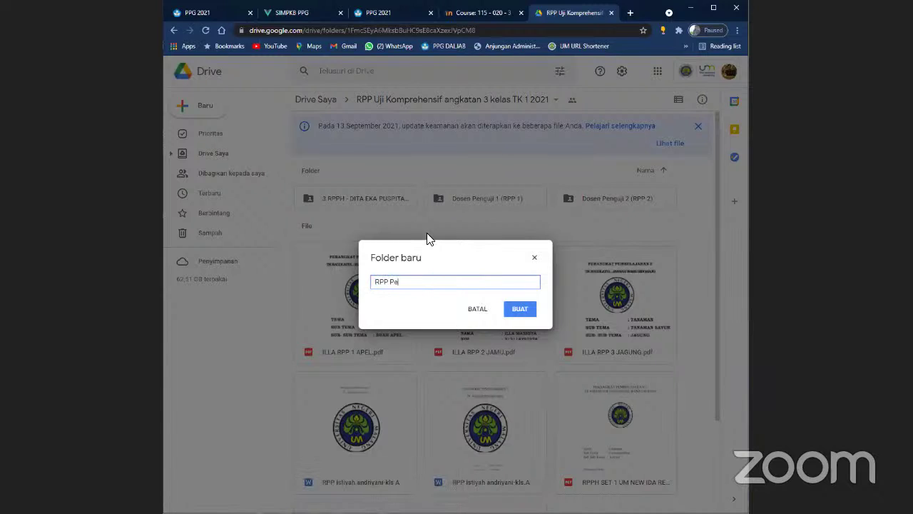
pyautogui.write('rearteachi')
pyautogui.press('Left')
pyautogui.press('Left')
pyautogui.press('Left')
pyautogui.press('Left')
pyautogui.press('Left')
pyautogui.press('BackSpace')
pyautogui.write('Rev')
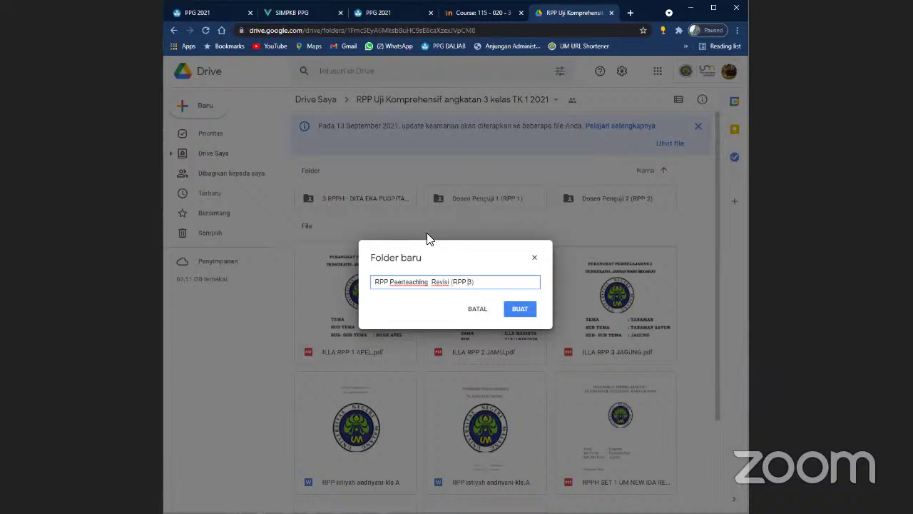
pyautogui.press('Return')
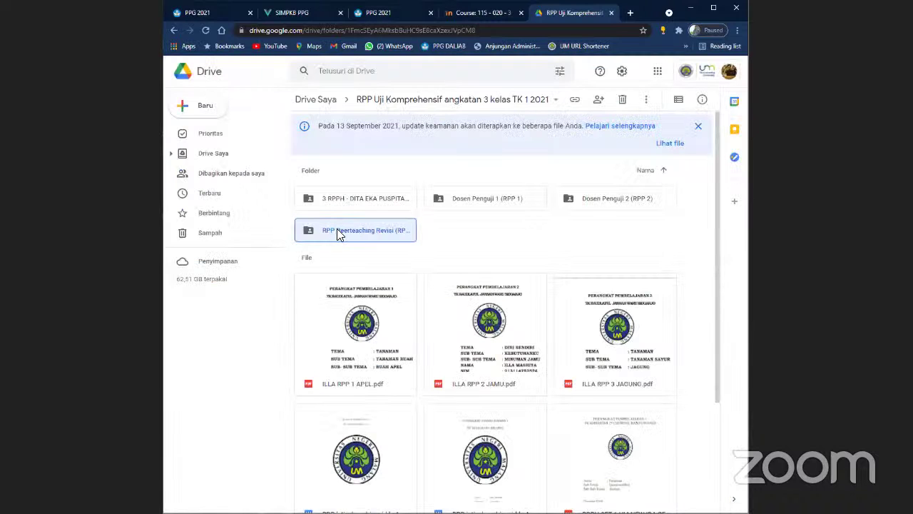
# - Open the RPP Peerteaching Revisi (RPP 3) folder and upload the student's Word document from Downloads
pyautogui.doubleClick(336, 229)
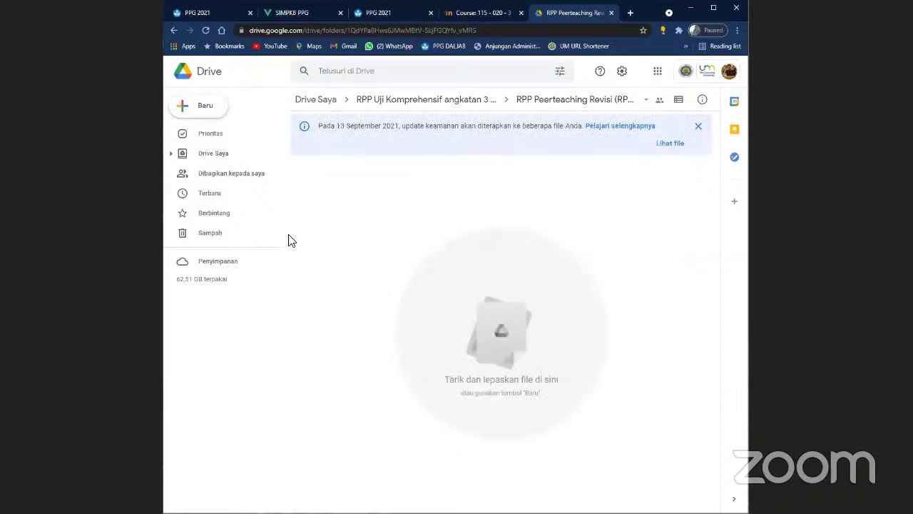
pyautogui.click(210, 110)
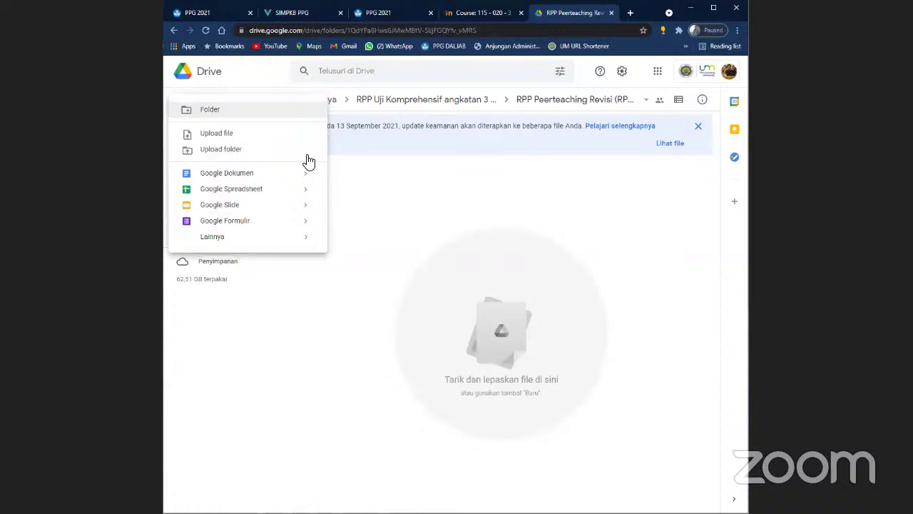
pyautogui.click(230, 135)
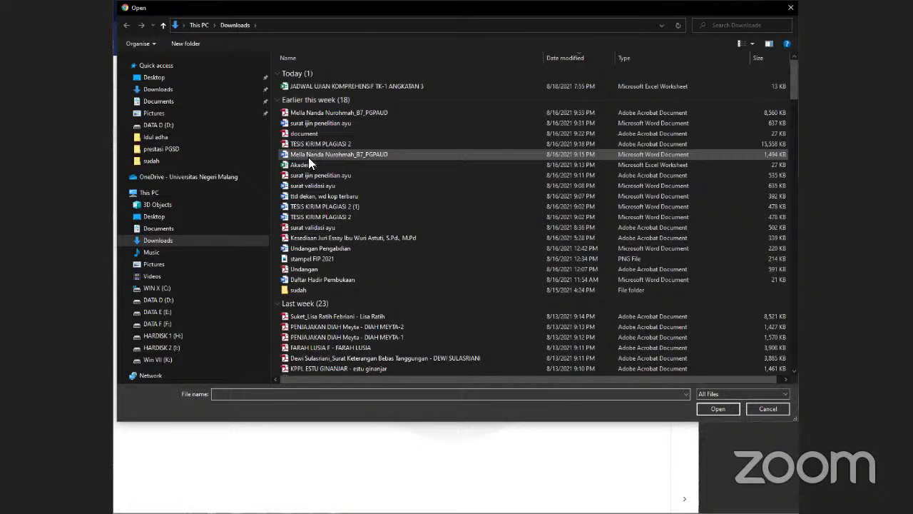
pyautogui.click(308, 156)
pyautogui.click(703, 409)
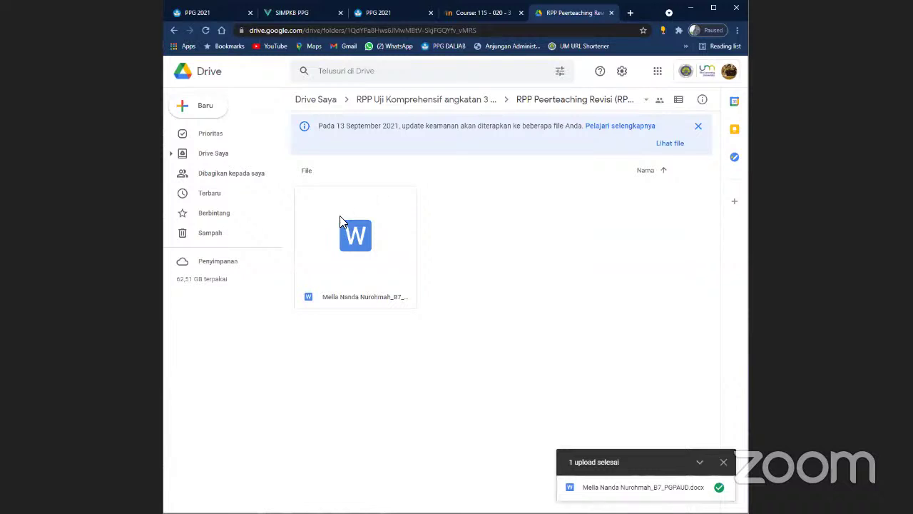
# - Rename the uploaded document to 'C 7' plus the examiner's name and show files as a list
pyautogui.rightClick(347, 244)
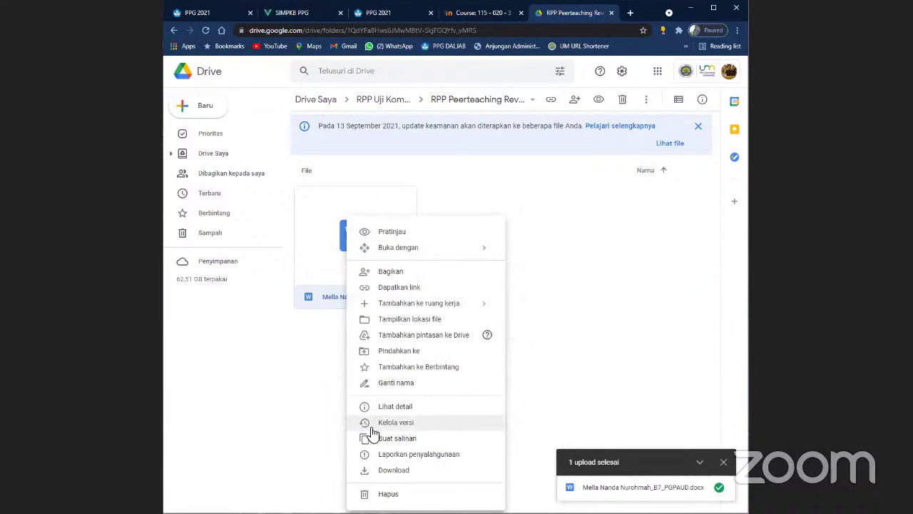
pyautogui.click(393, 385)
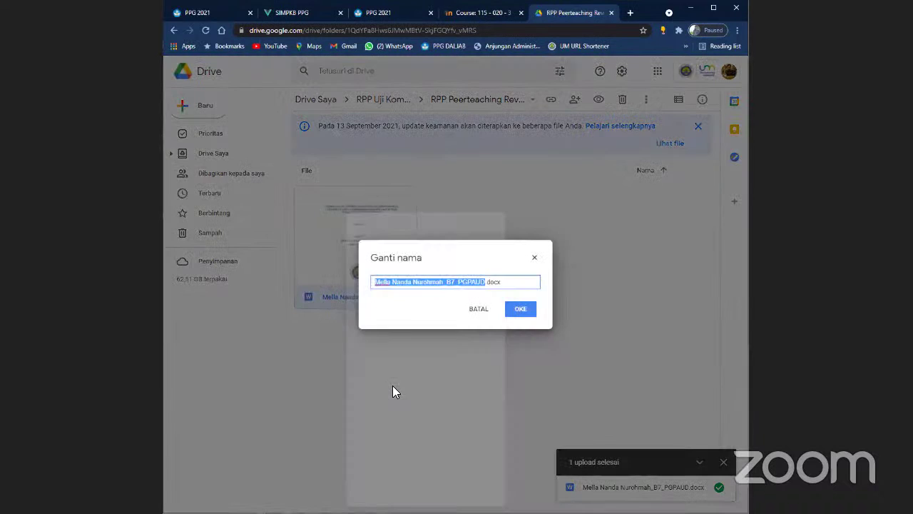
pyautogui.write('C')
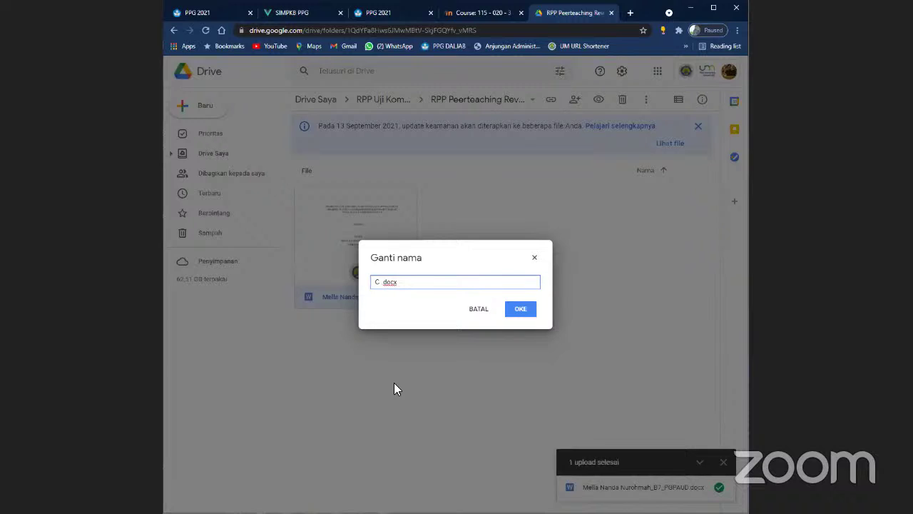
pyautogui.write(' 7')
pyautogui.write('K')
pyautogui.press('BackSpace')
pyautogui.write('Supardi')
pyautogui.press('Return')
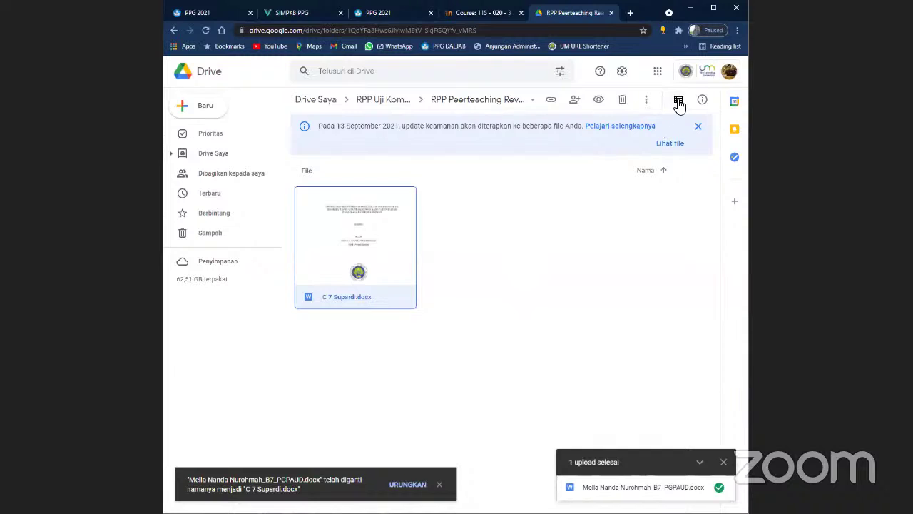
pyautogui.click(678, 102)
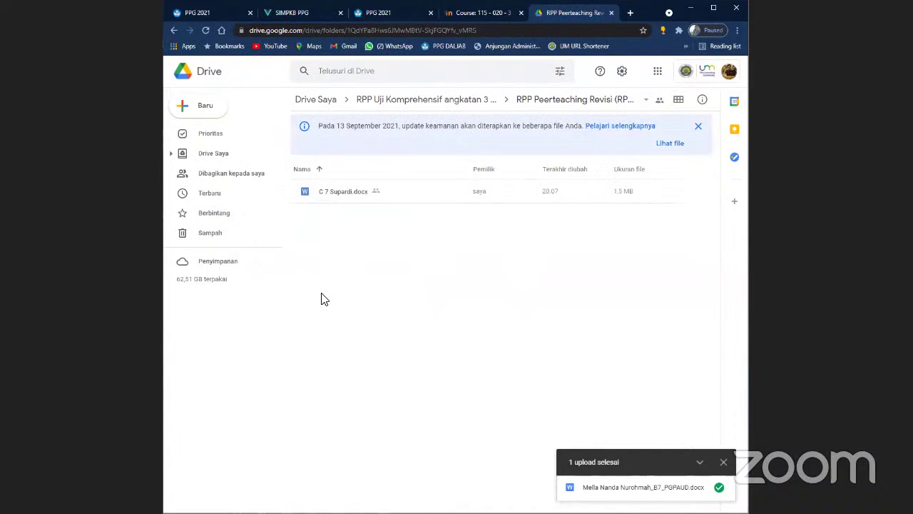
# - Trash the renamed document and return to the RPP Uji Komprehensif angkatan 3 kelas TK 1 2021 folder
pyautogui.rightClick(333, 198)
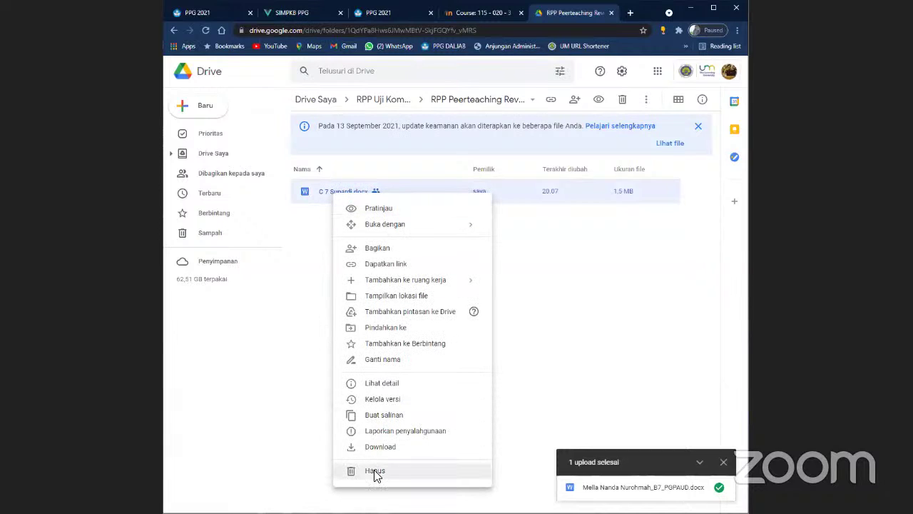
pyautogui.click(375, 473)
pyautogui.click(424, 103)
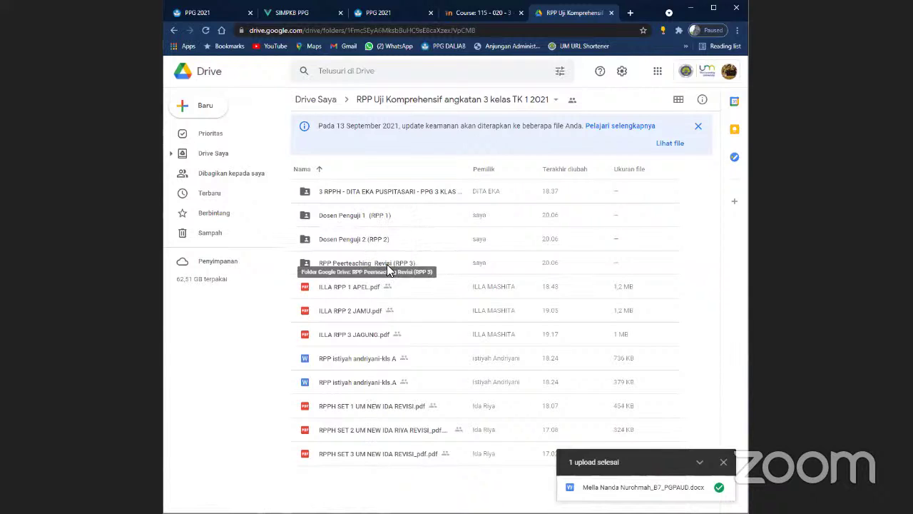
# - Select the Dosen Penguji 1 (RPP 1) folder, then go back to the Moodle course page
pyautogui.click(346, 218)
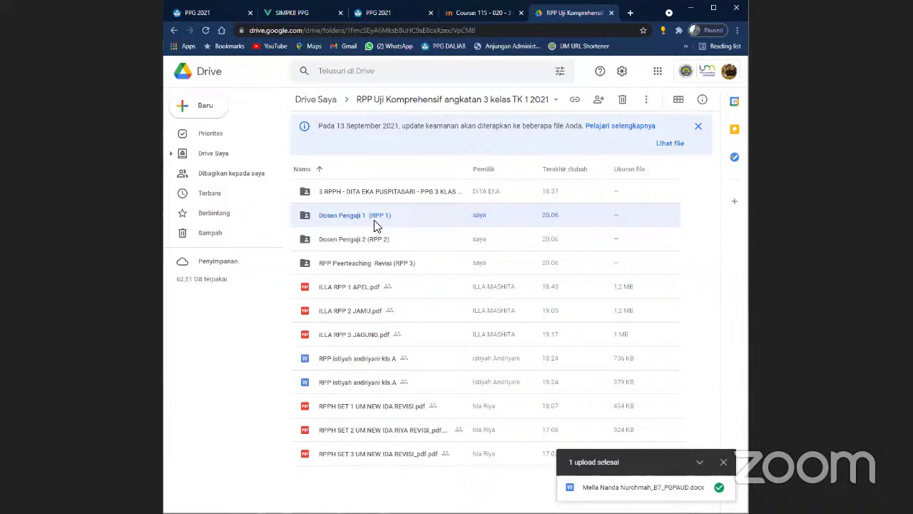
pyautogui.click(480, 19)
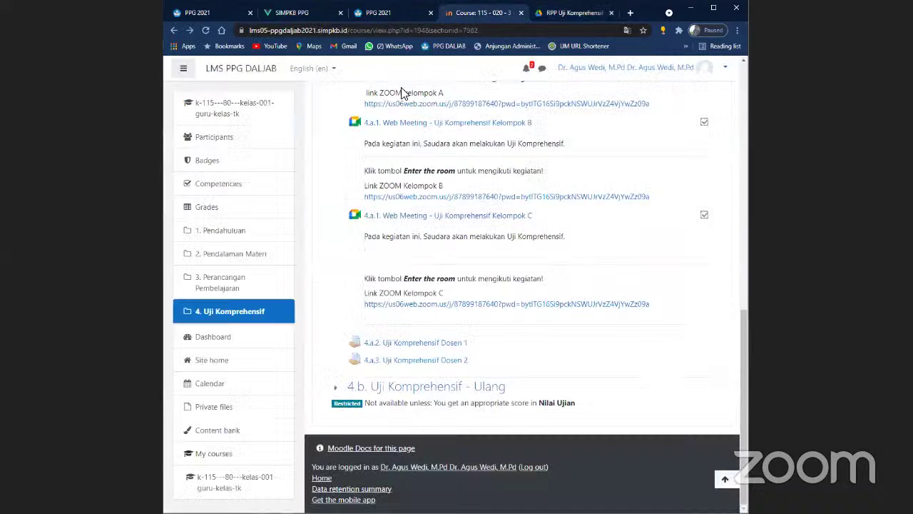
pyautogui.rightClick(394, 348)
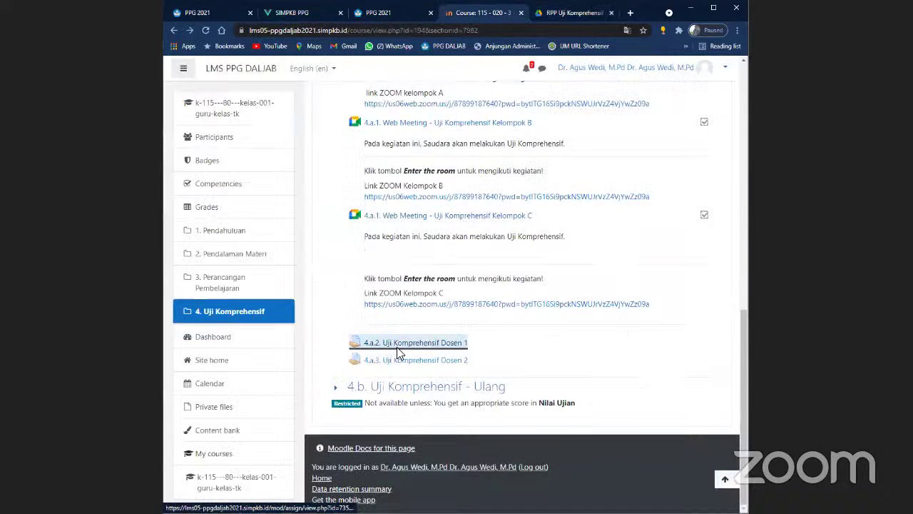
# - Review the 4.a.2. Uji Komprehensif Dosen 1 assignment's 34-participant grading summary in a new tab, then return to the course
pyautogui.click(428, 352)
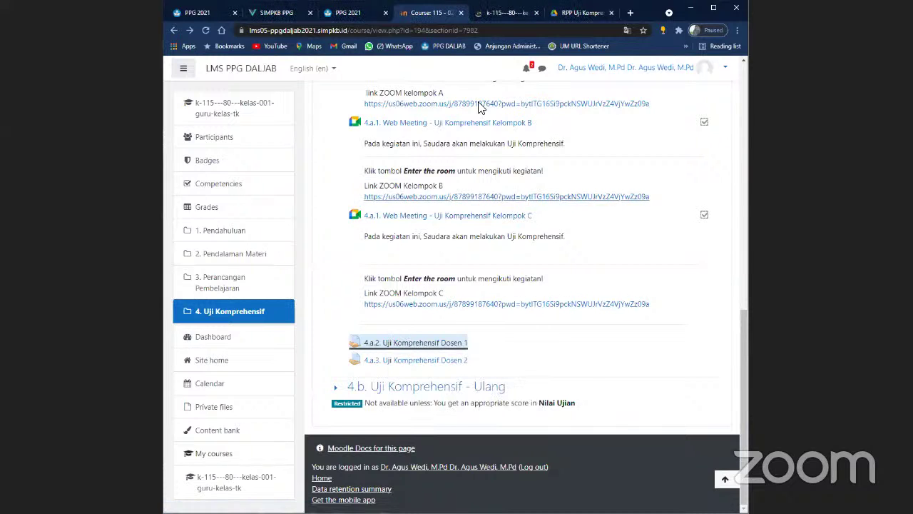
pyautogui.click(507, 12)
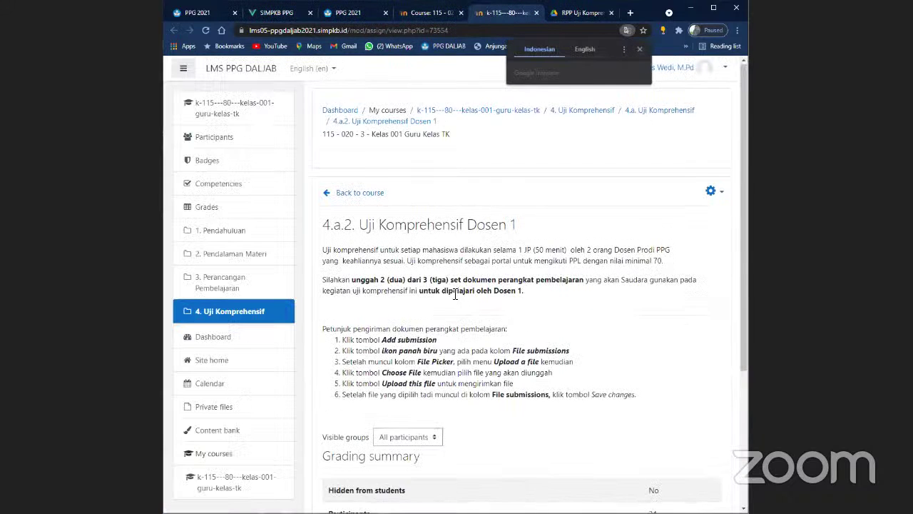
pyautogui.scroll(-3, 515, 312)
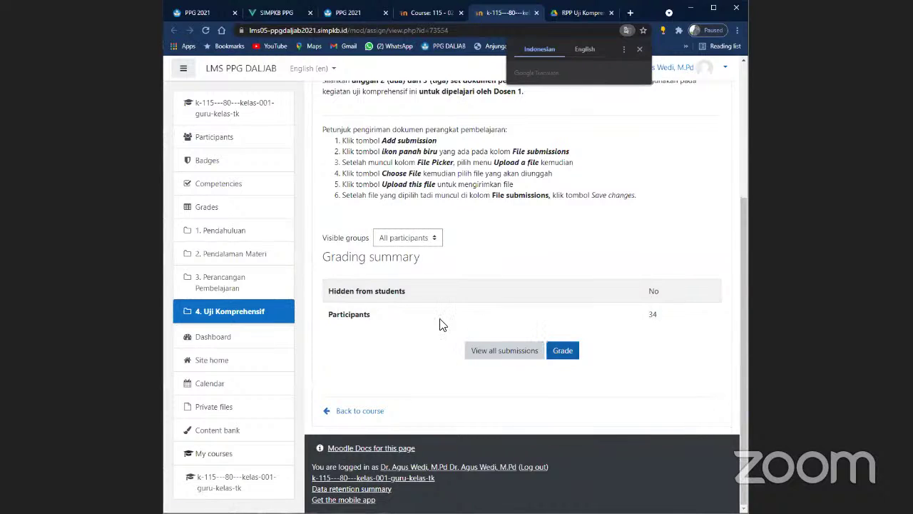
pyautogui.scroll(2, 428, 306)
pyautogui.moveTo(386, 241); pyautogui.dragTo(437, 241)
pyautogui.scroll(-2, 461, 305)
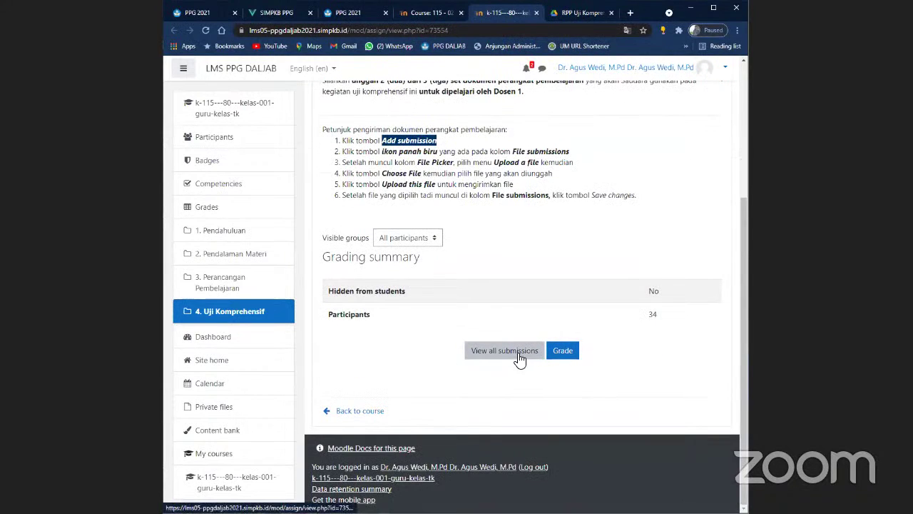
pyautogui.scroll(3, 523, 331)
pyautogui.scroll(-3, 478, 314)
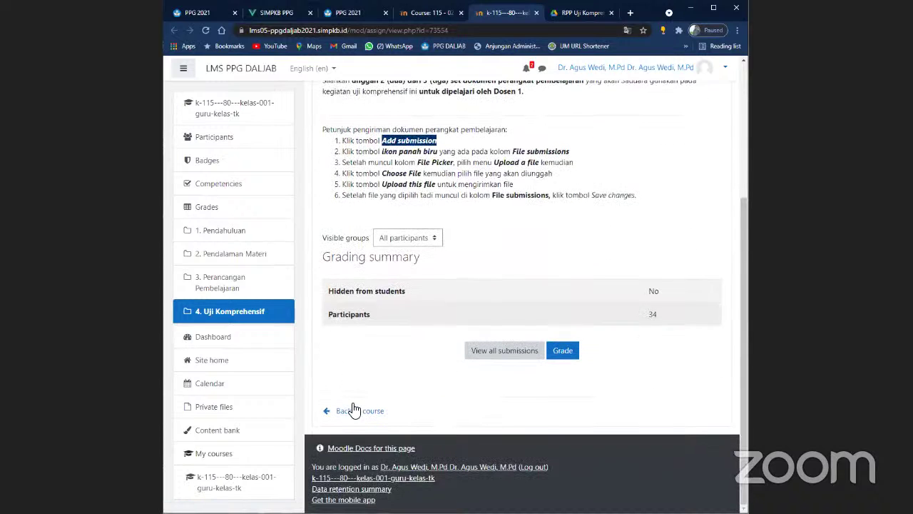
pyautogui.click(350, 410)
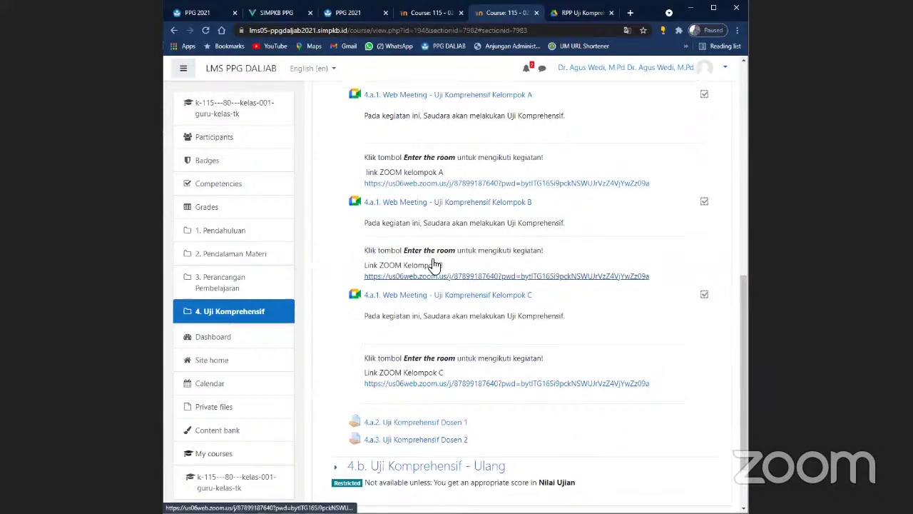
pyautogui.scroll(4, 372, 260)
pyautogui.scroll(2, 366, 250)
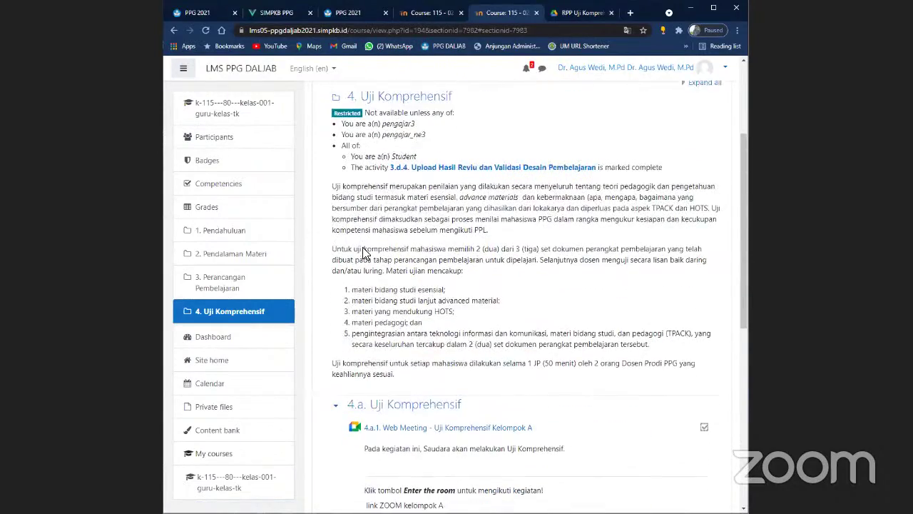
pyautogui.scroll(-4, 364, 252)
pyautogui.scroll(-2, 364, 251)
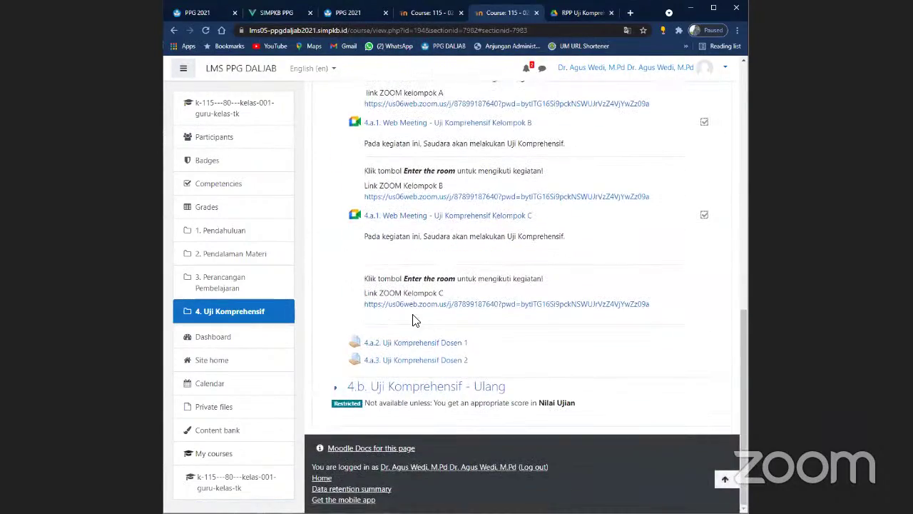
pyautogui.scroll(4, 705, 218)
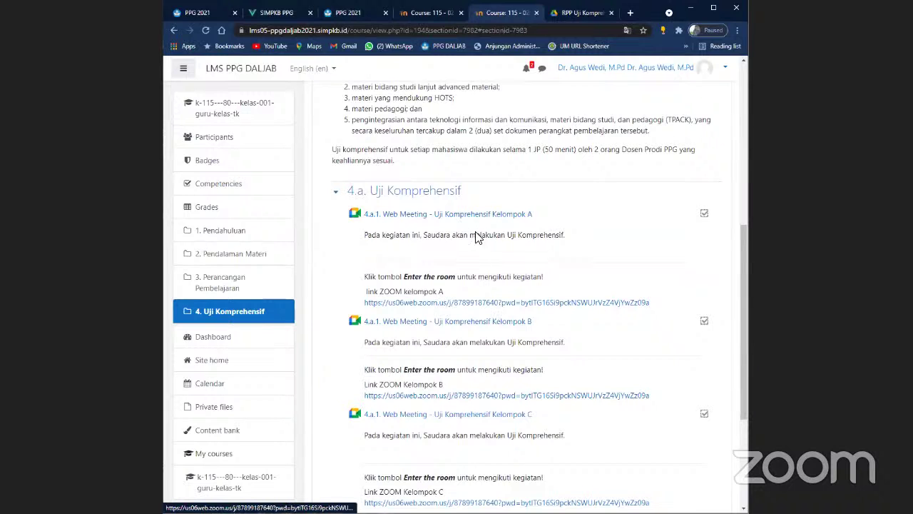
pyautogui.scroll(-2, 438, 227)
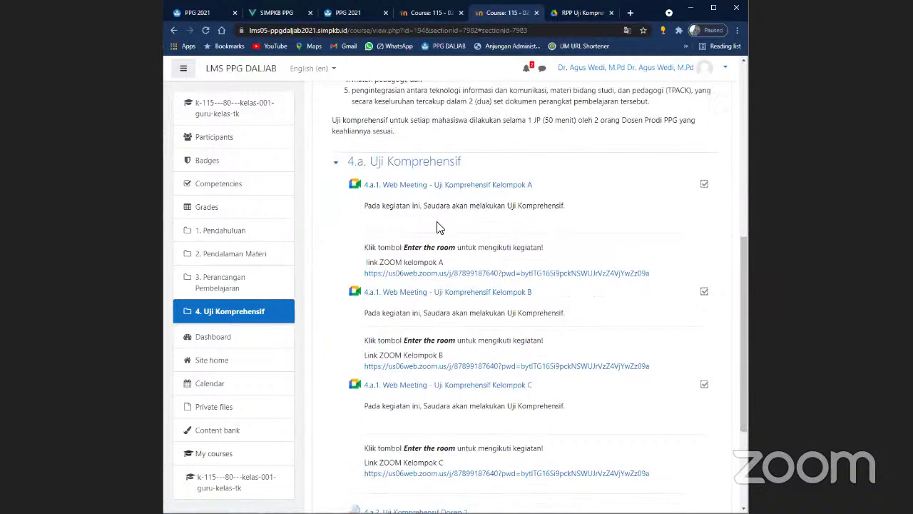
pyautogui.scroll(-2, 438, 226)
pyautogui.scroll(4, 673, 238)
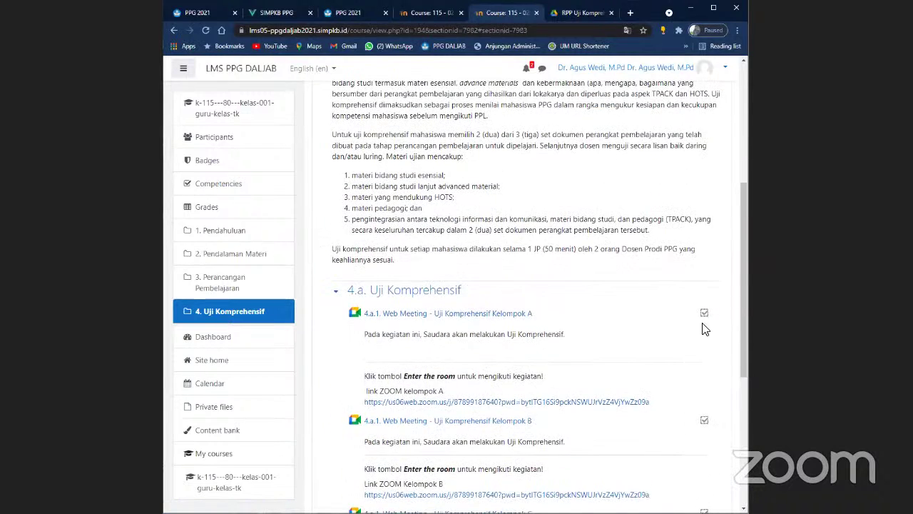
pyautogui.scroll(8, 683, 310)
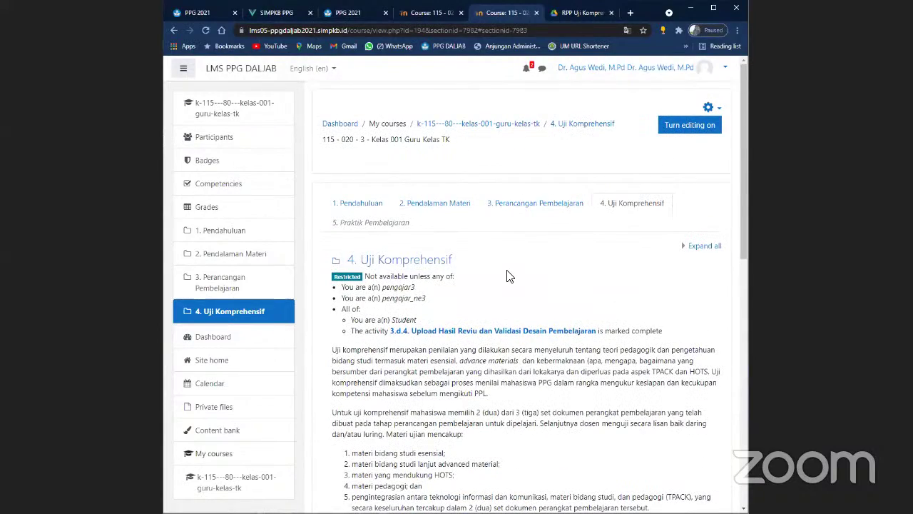
pyautogui.scroll(-8, 507, 276)
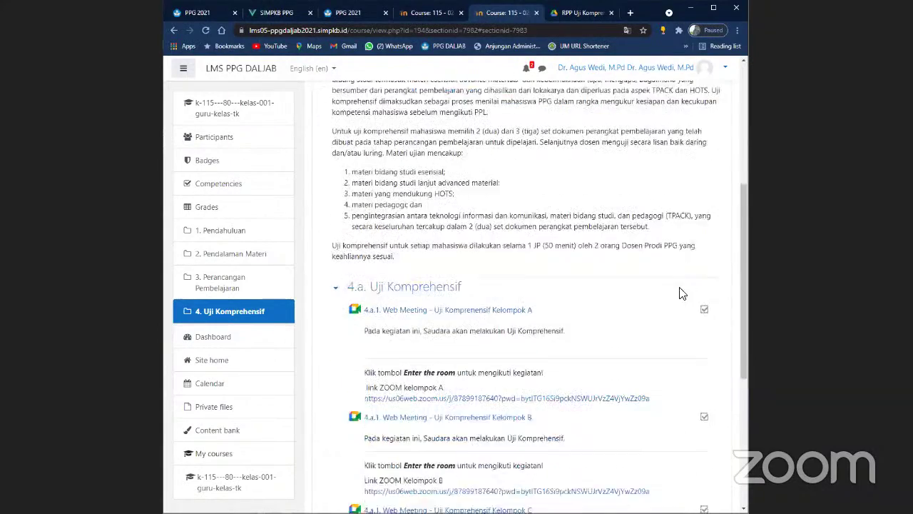
pyautogui.scroll(-8, 407, 363)
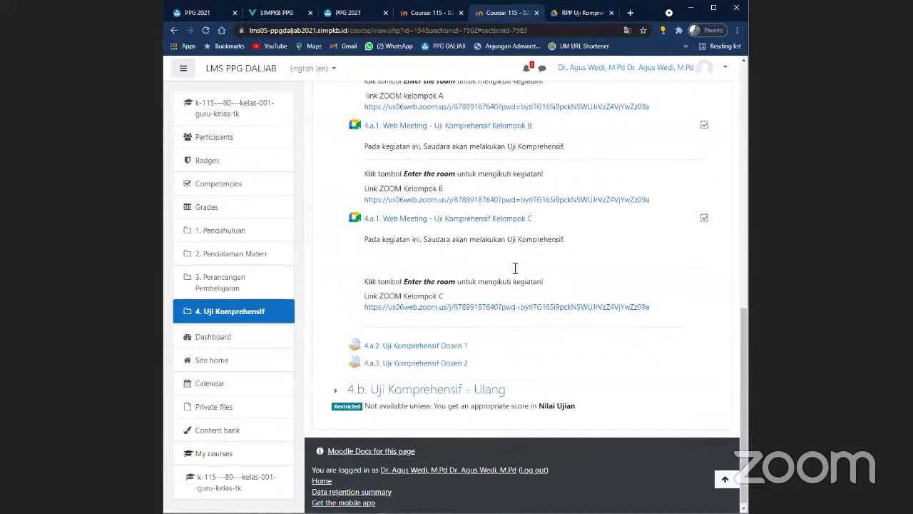
pyautogui.scroll(3, 524, 275)
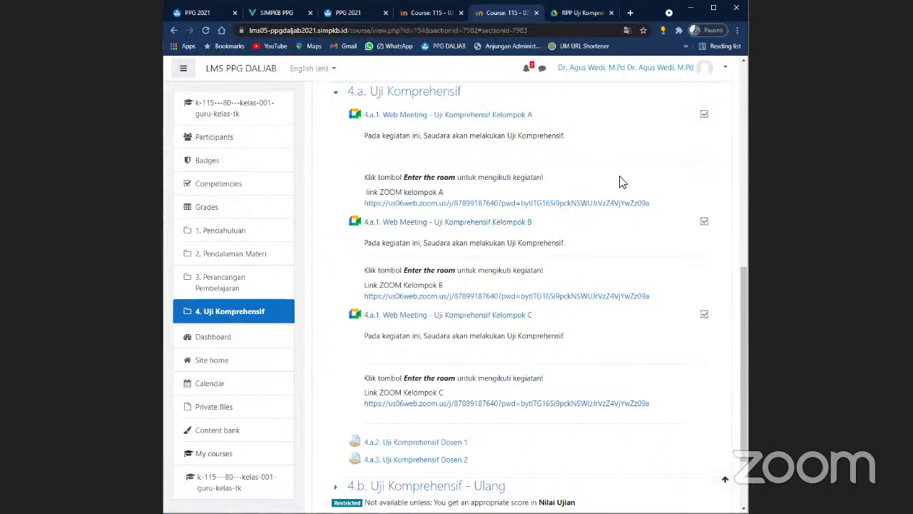
pyautogui.scroll(-3, 556, 240)
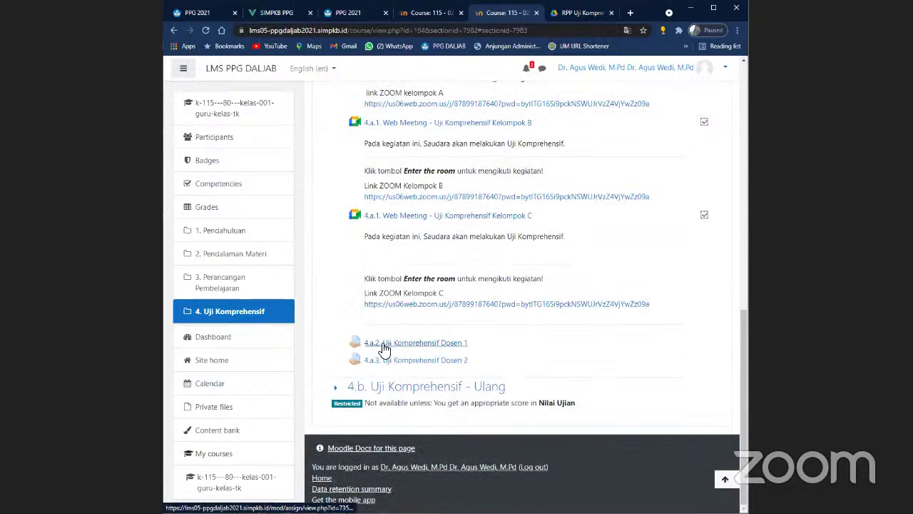
pyautogui.click(385, 348)
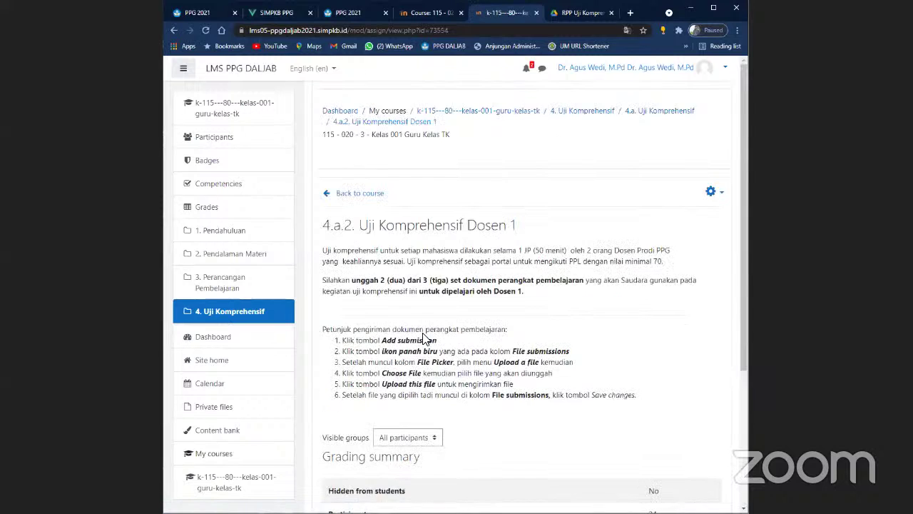
pyautogui.scroll(-3, 425, 338)
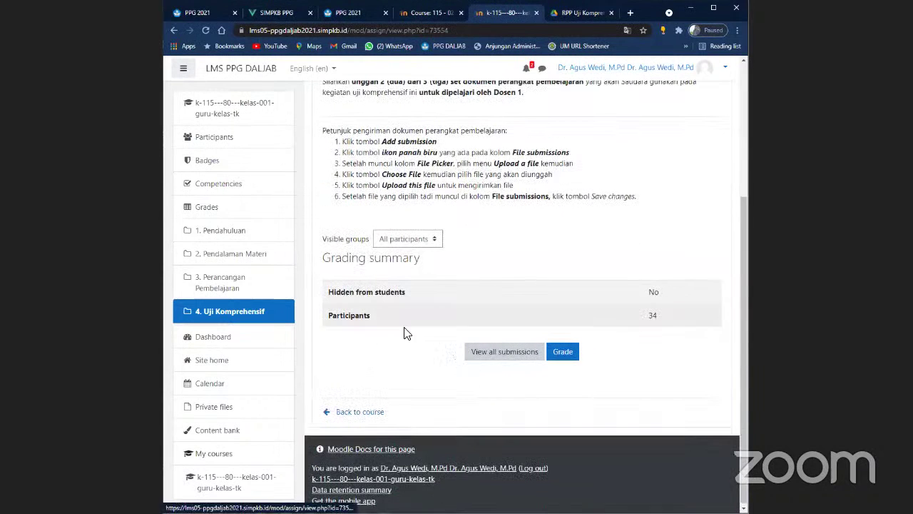
pyautogui.click(346, 412)
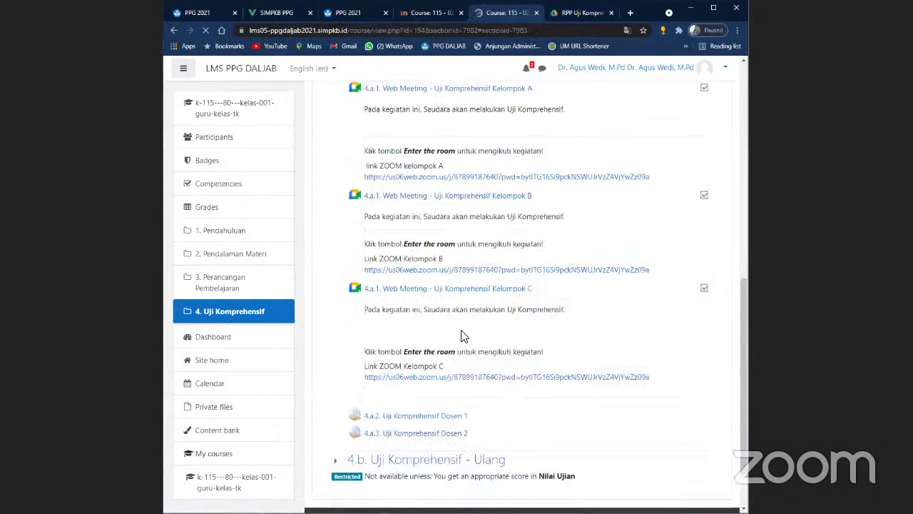
pyautogui.scroll(2, 463, 321)
pyautogui.scroll(5, 460, 303)
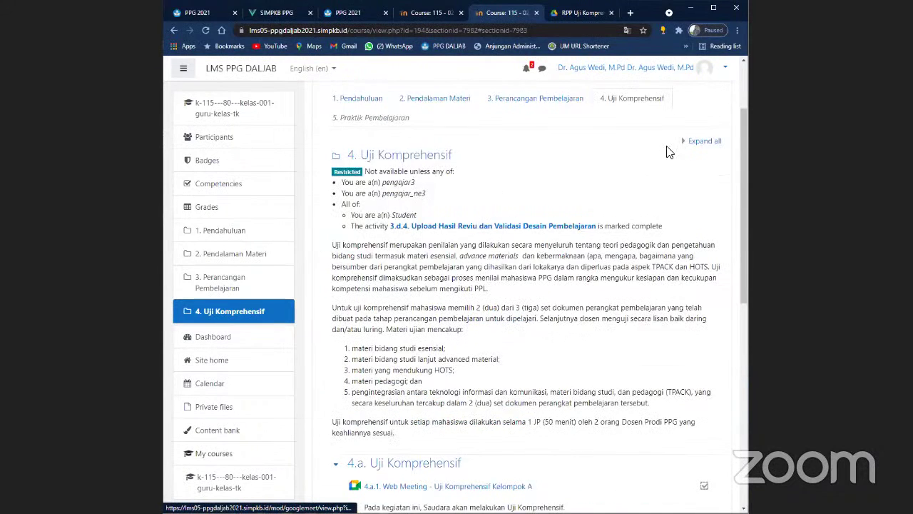
# - Switch the course view to the Student role
pyautogui.click(674, 71)
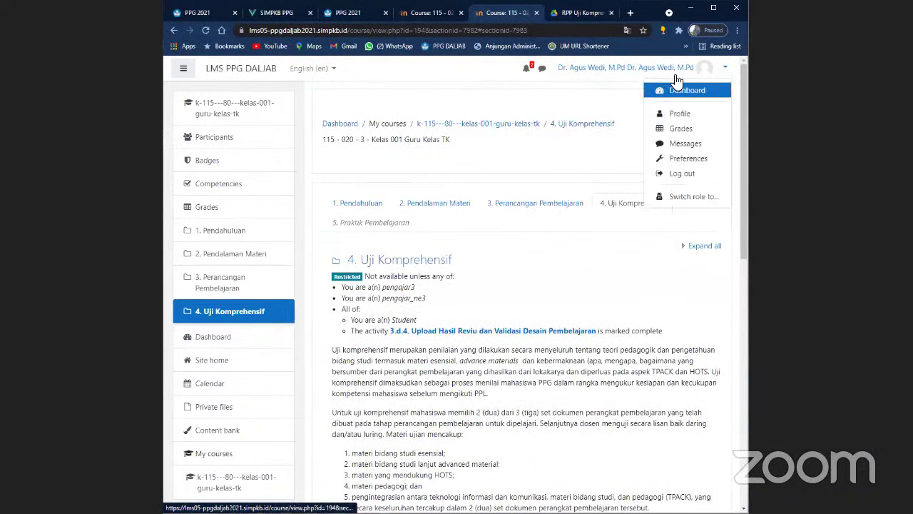
pyautogui.click(689, 197)
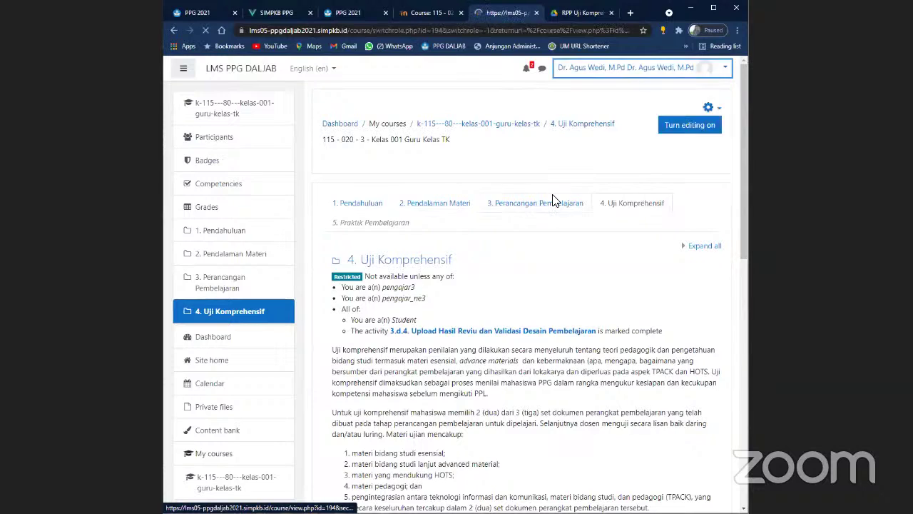
pyautogui.click(349, 276)
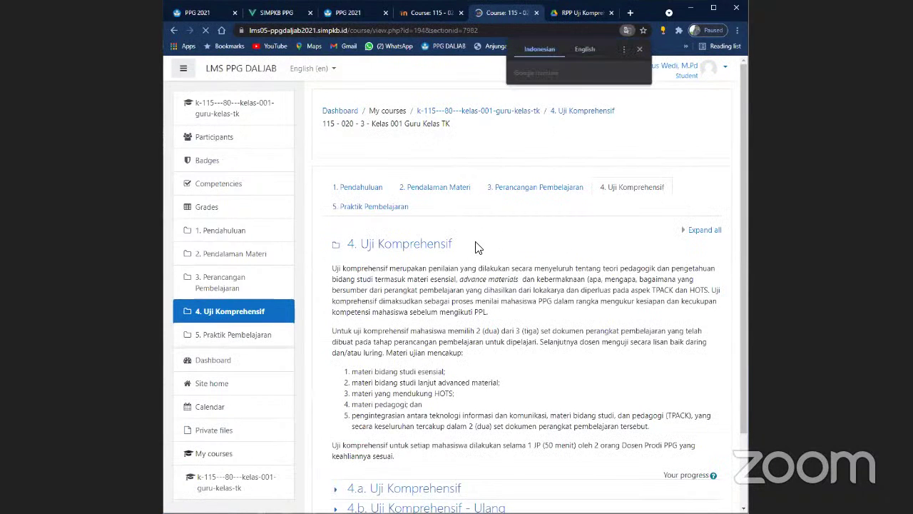
# - Expand section 4.a. Uji Komprehensif to list the Kelompok A, B and C web meetings
pyautogui.scroll(-1, 478, 246)
pyautogui.scroll(1, 578, 202)
pyautogui.scroll(-2, 405, 339)
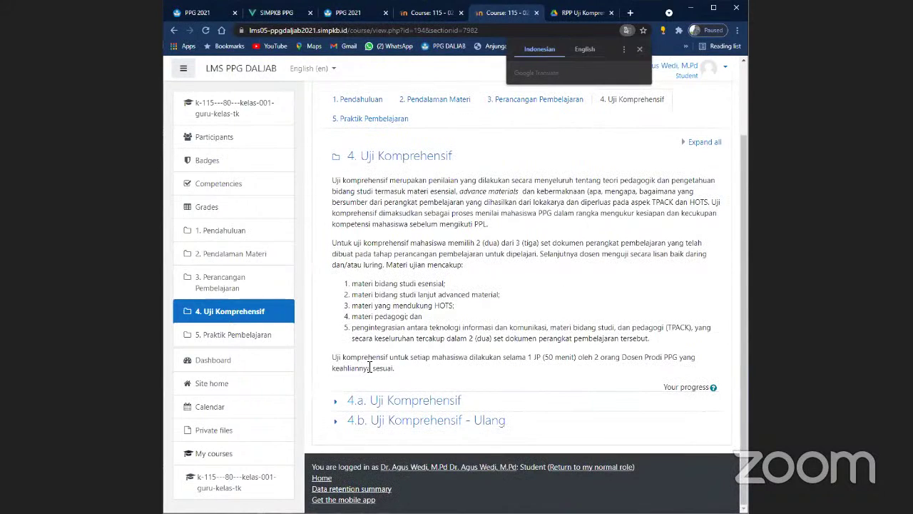
pyautogui.click(337, 401)
pyautogui.scroll(-4, 343, 389)
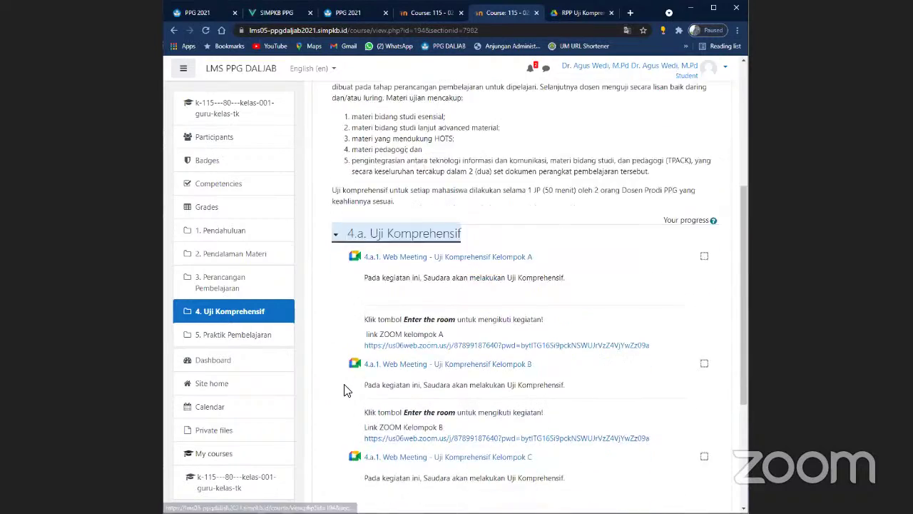
pyautogui.scroll(-5, 344, 389)
# - Check the Uji Komprehensif Dosen 1 assignment's submission status as a student
pyautogui.click(356, 379)
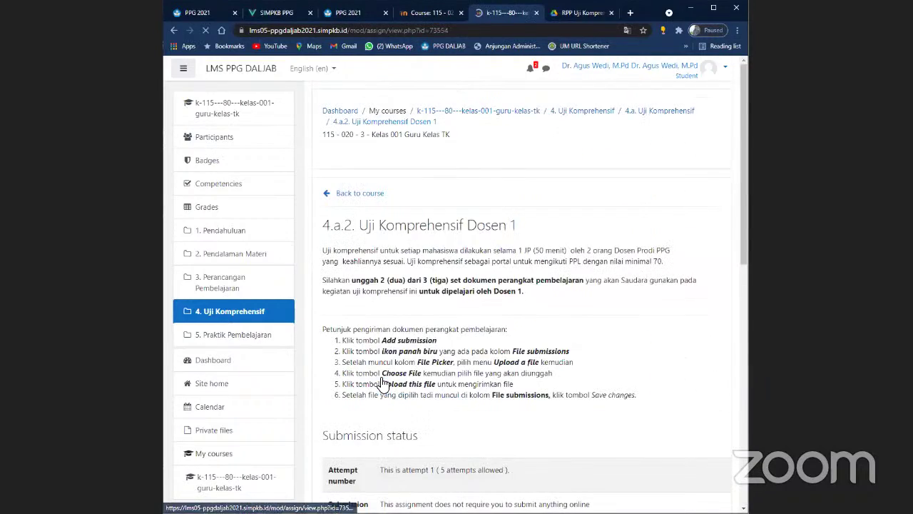
pyautogui.scroll(-5, 386, 378)
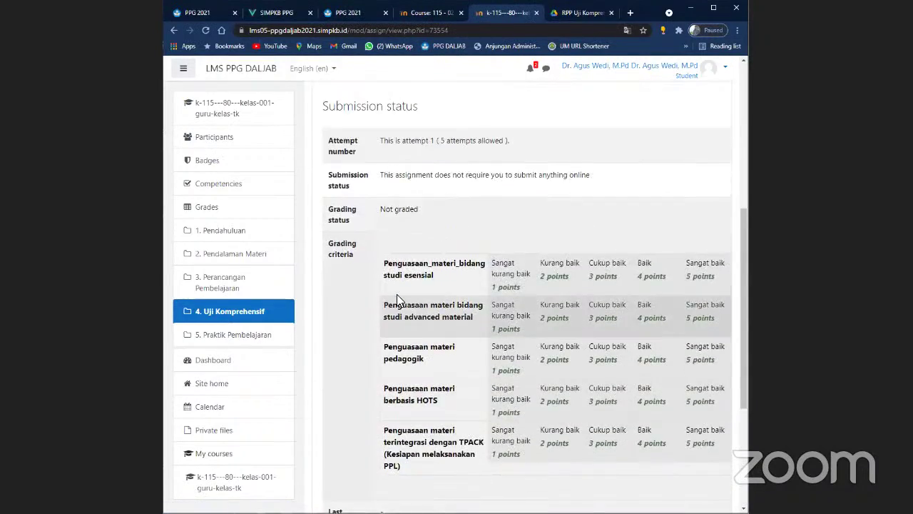
pyautogui.scroll(5, 397, 298)
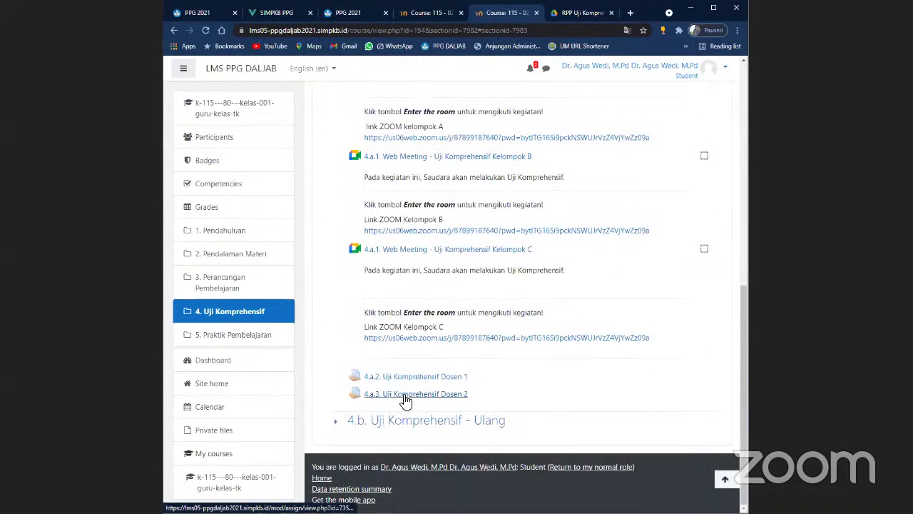
# - Check the Dosen 2 assignment (attempt 1 of 5, not graded) and return to the course
pyautogui.click(403, 397)
pyautogui.scroll(-1, 401, 393)
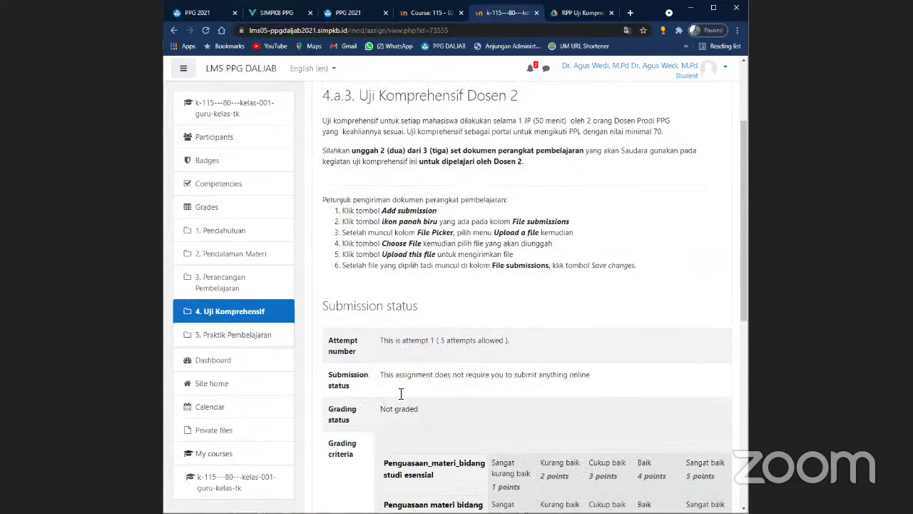
pyautogui.scroll(-2, 400, 285)
pyautogui.scroll(3, 373, 185)
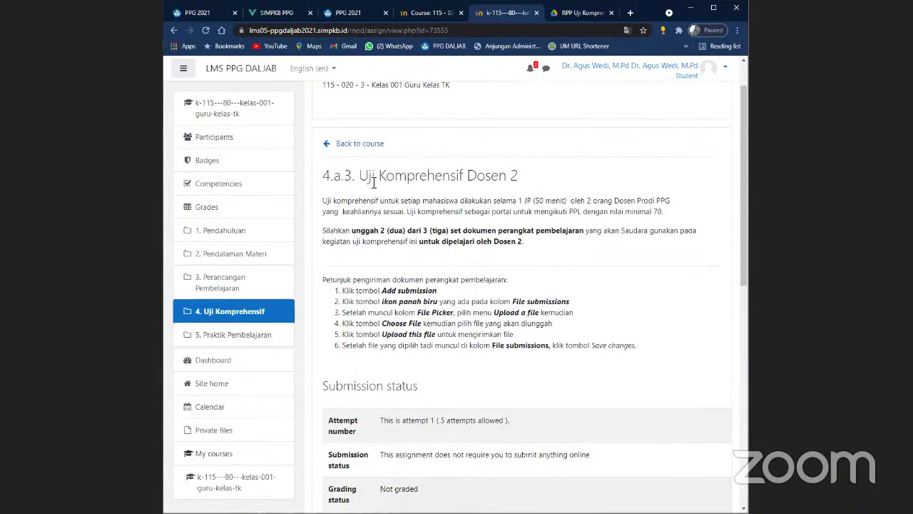
pyautogui.click(329, 145)
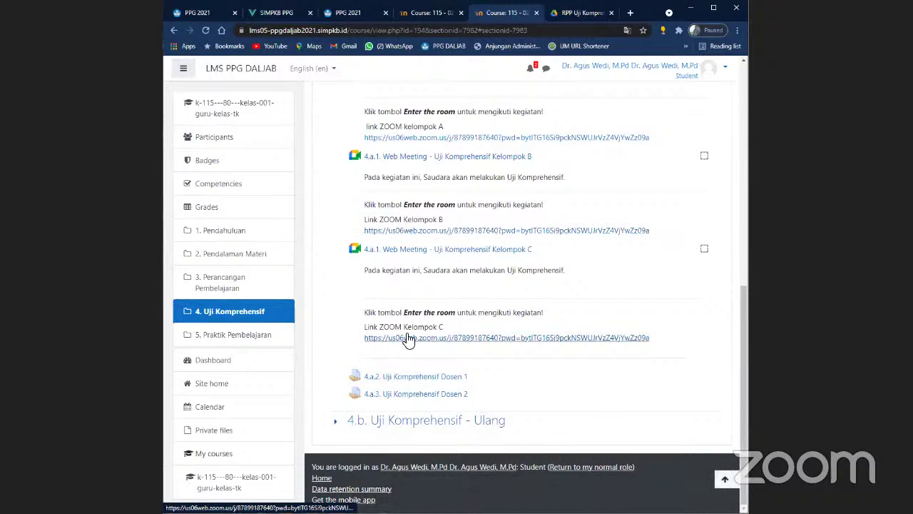
# - Go to the Dashboard from the user menu
pyautogui.scroll(5, 408, 339)
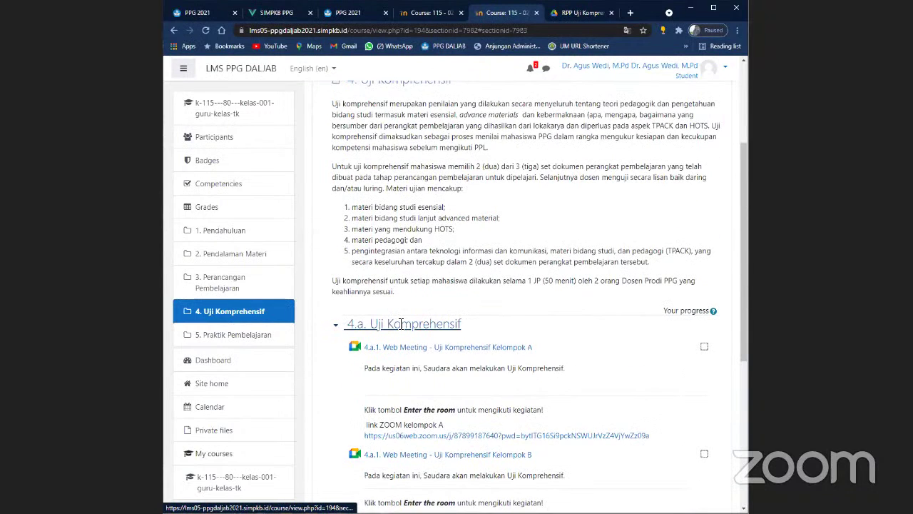
pyautogui.scroll(2, 401, 324)
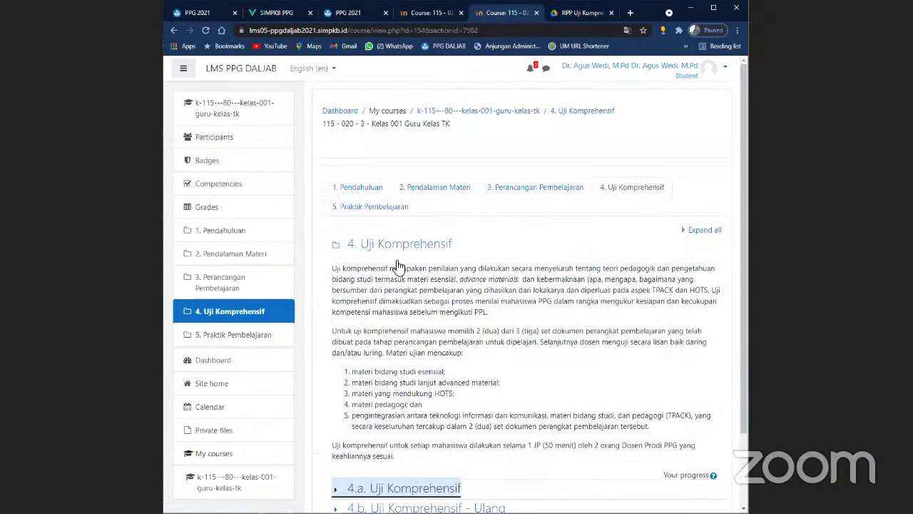
pyautogui.click(697, 80)
pyautogui.click(689, 89)
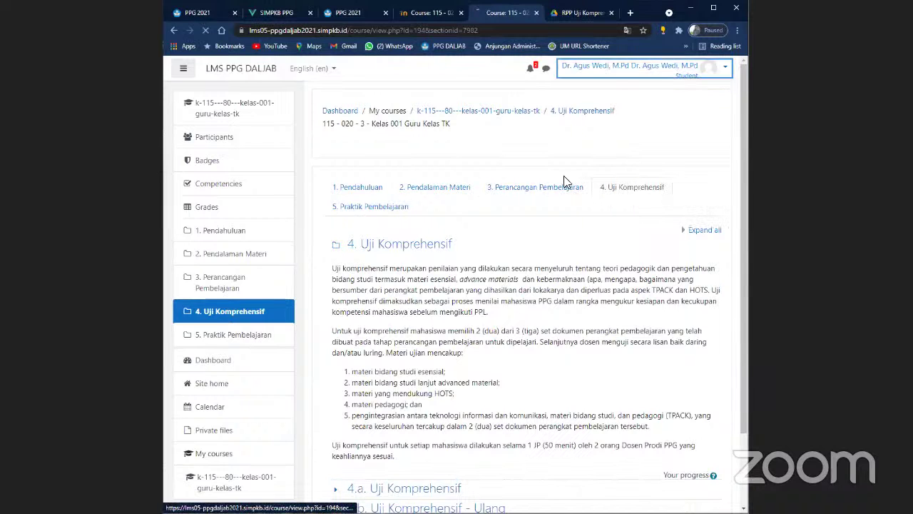